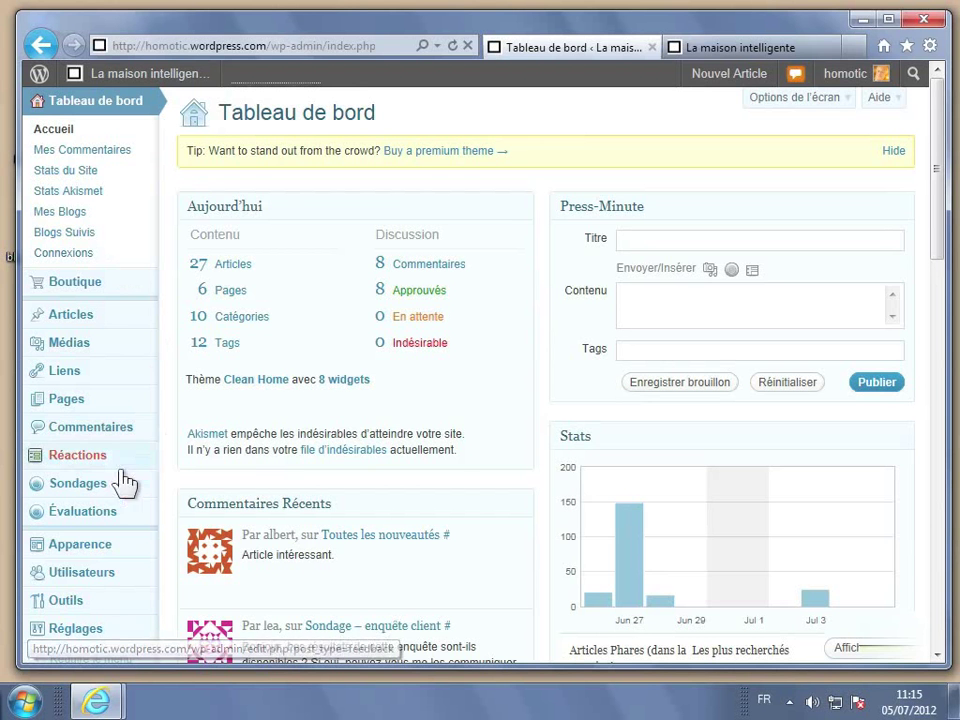
Step: Open the Sondages section and start a new Polldaddy poll
{"action": "mouse_move", "coordinate": [105, 490]}
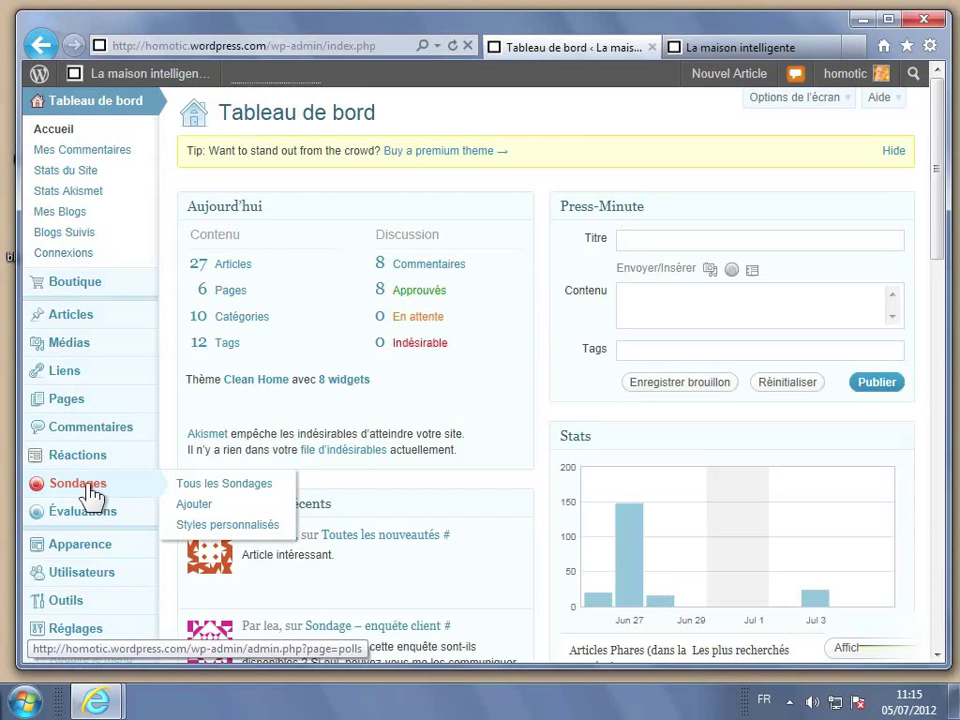
{"action": "left_click", "coordinate": [91, 492]}
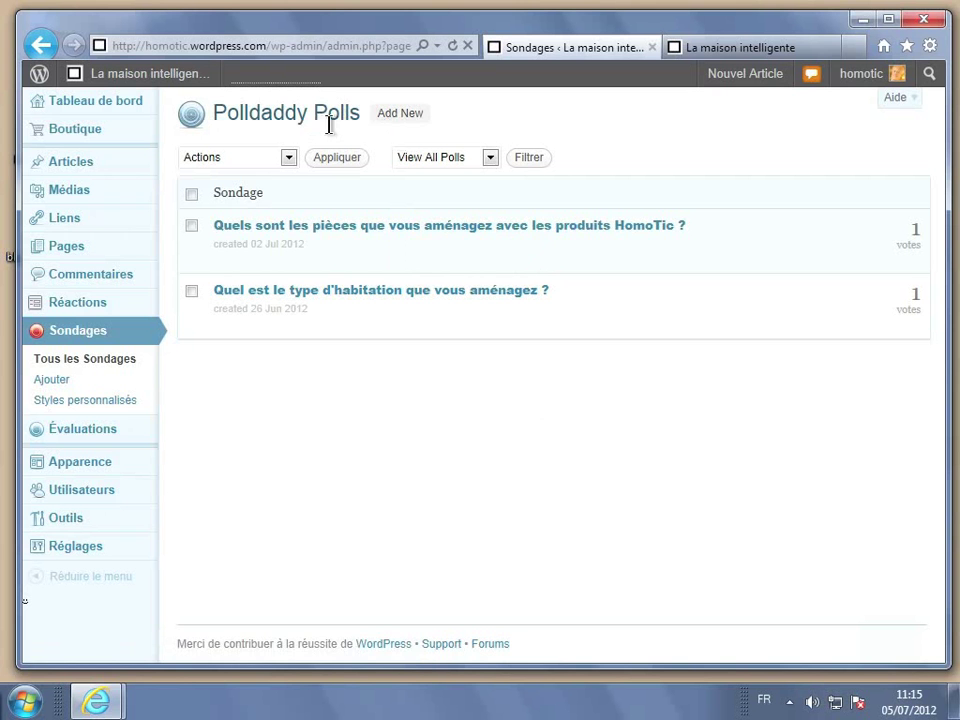
{"action": "left_click", "coordinate": [397, 119]}
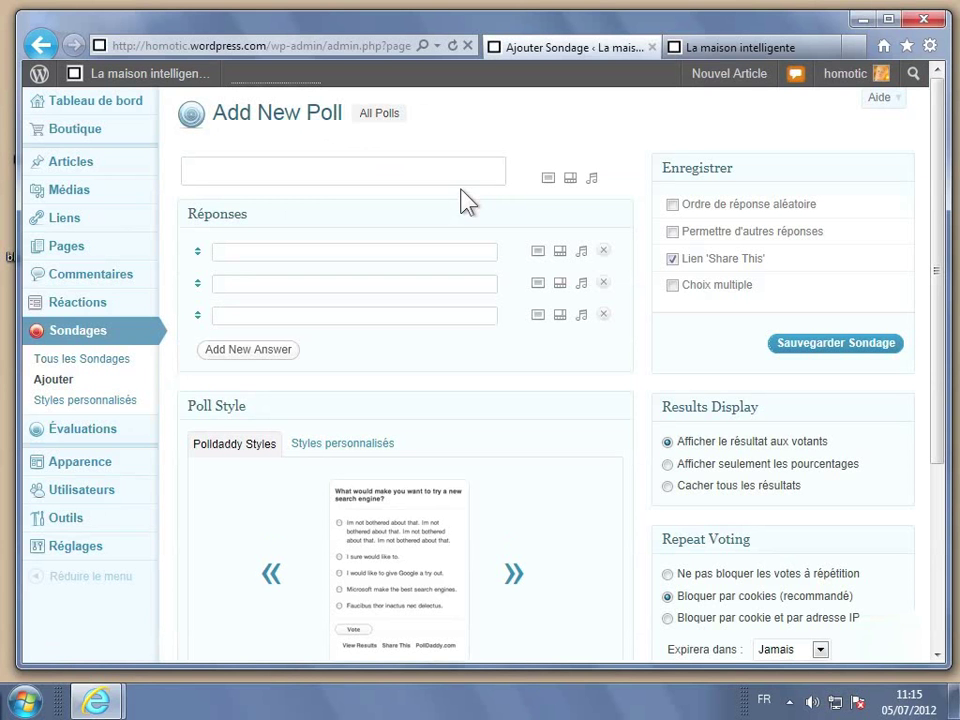
Step: Enter the poll question "Quels sont les pièces que vous aménagez avec les produits HomoTic ?"
{"action": "left_click", "coordinate": [272, 175]}
{"action": "type", "text": "Quels sont les produi"}
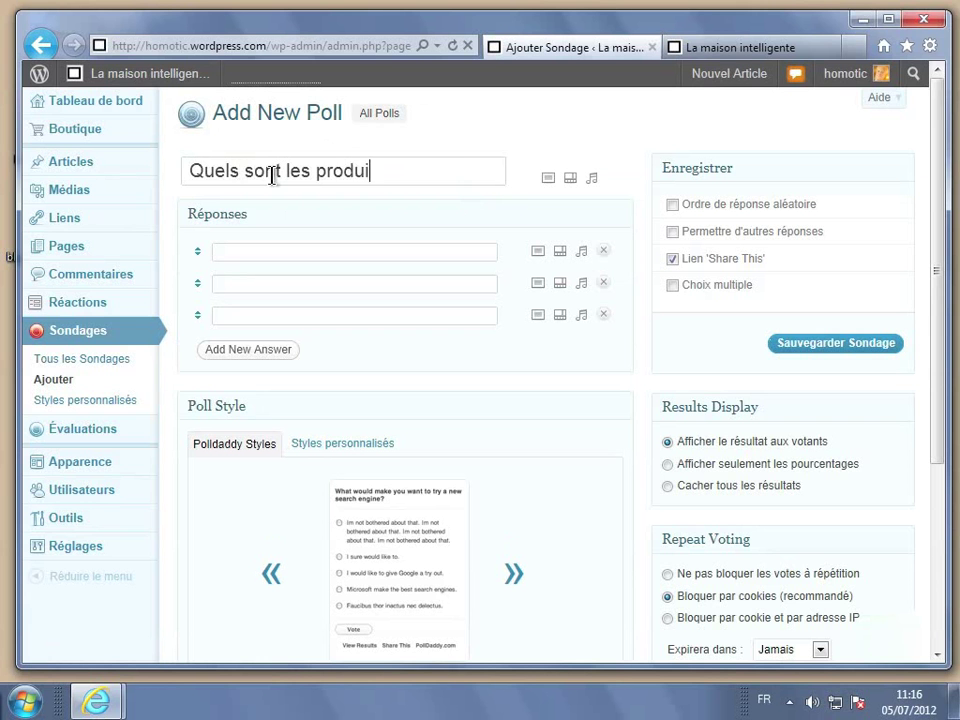
{"action": "key", "text": "BackSpace"}
{"action": "key", "text": "BackSpace"}
{"action": "key", "text": "BackSpace"}
{"action": "key", "text": "BackSpace"}
{"action": "key", "text": "BackSpace"}
{"action": "type", "text": "ièces que vous aménagez avec les produits Ho"}
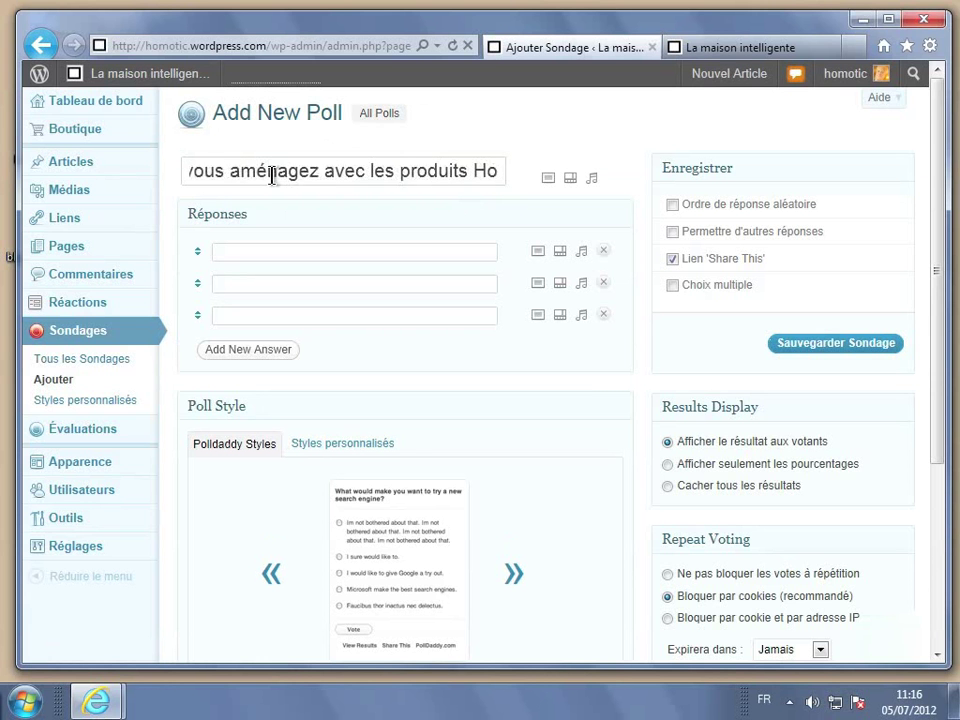
{"action": "type", "text": "moTic ?"}
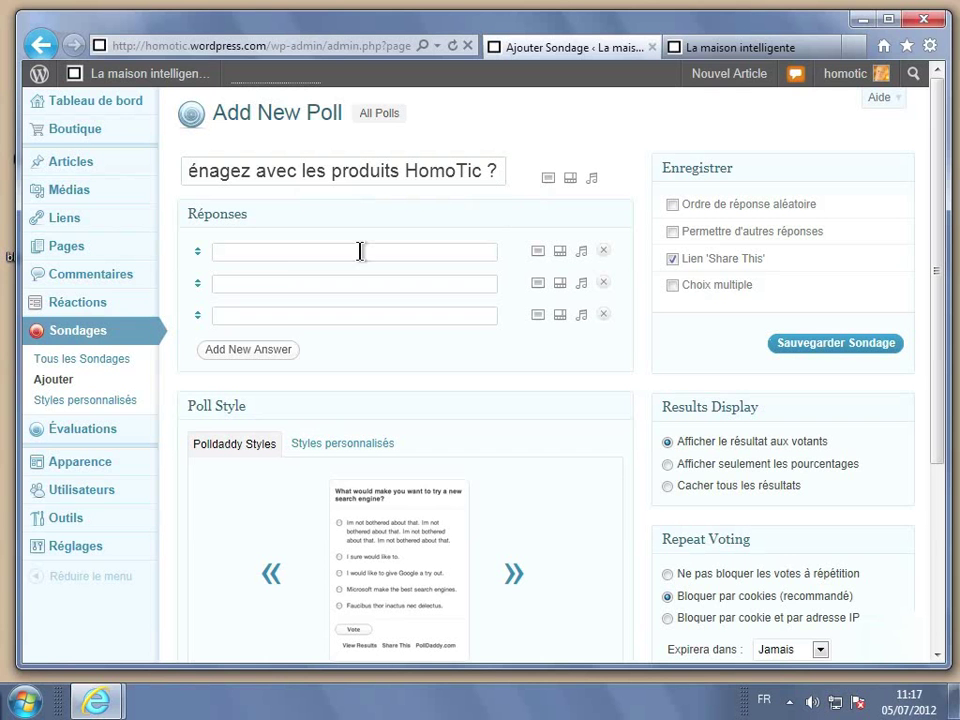
Step: Fill in the first two poll answers as "La cuisine" and "La salle de bain"
{"action": "left_click", "coordinate": [272, 253]}
{"action": "type", "text": "La cuisine"}
{"action": "key", "text": "Tab"}
{"action": "type", "text": "La sall"}
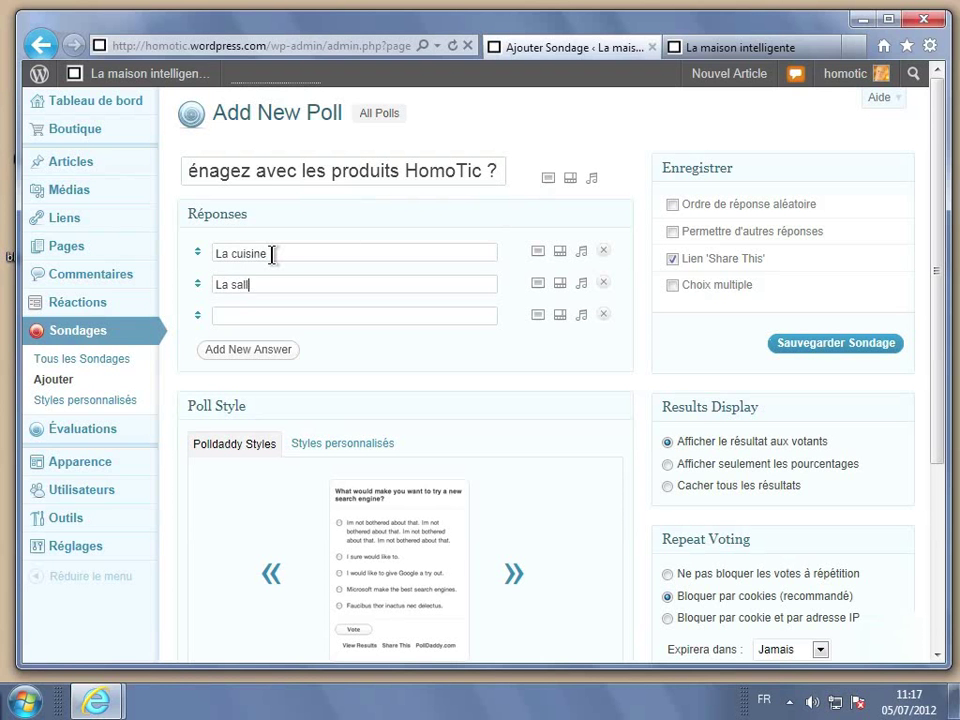
{"action": "type", "text": "a"}
{"action": "key", "text": "BackSpace"}
{"action": "type", "text": "e de bain"}
Step: Delete the empty third answer and add a new answer reading "Toutes pièces"
{"action": "left_click", "coordinate": [604, 316]}
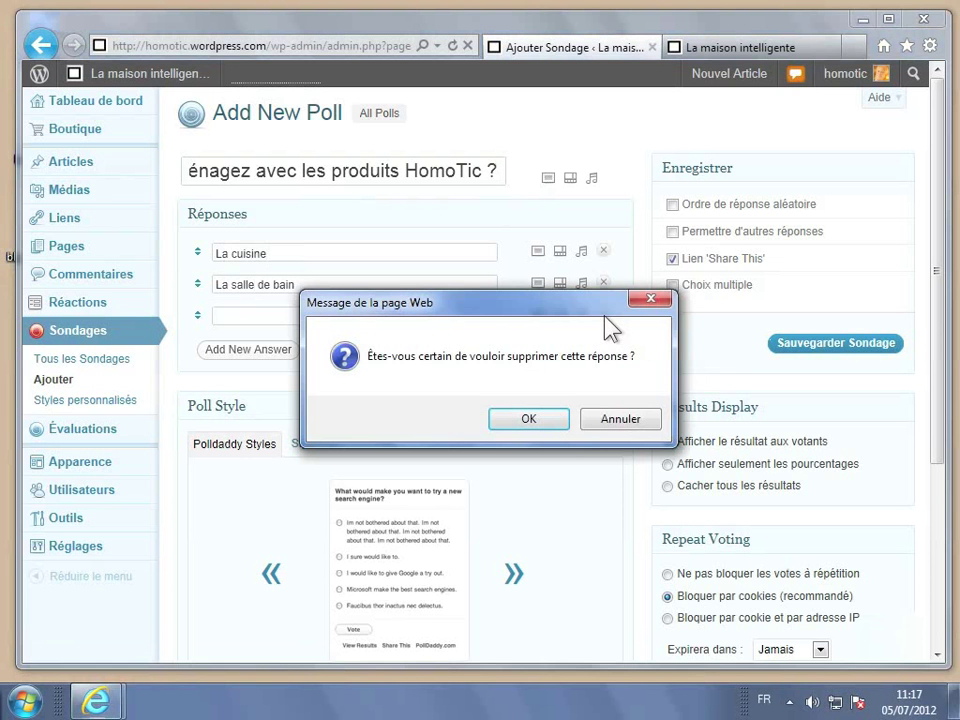
{"action": "left_click", "coordinate": [530, 419]}
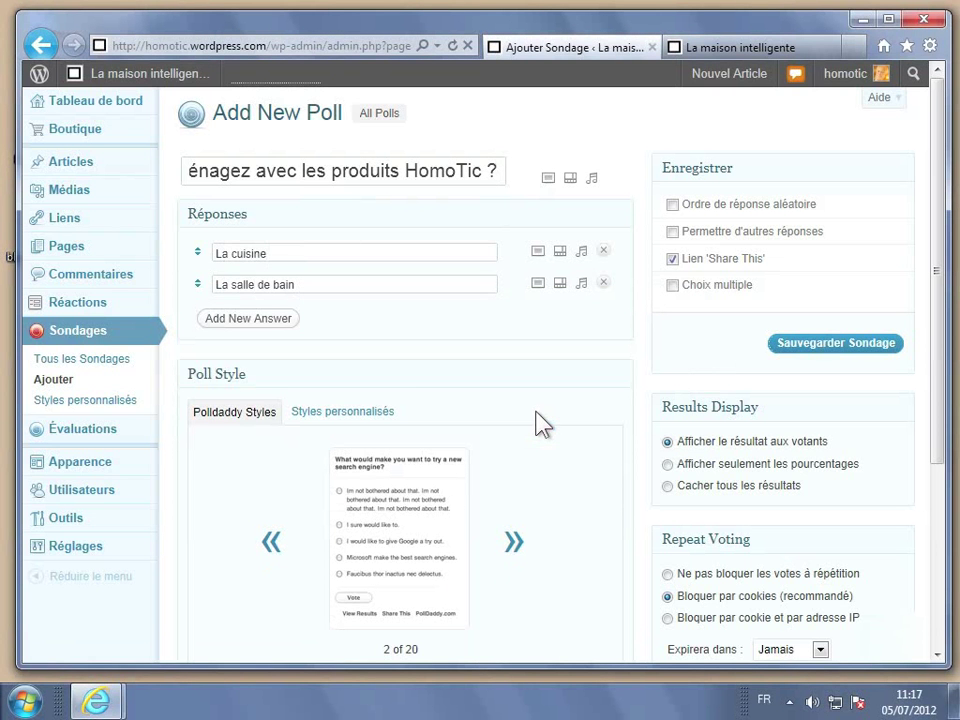
{"action": "left_click", "coordinate": [263, 325]}
{"action": "left_click", "coordinate": [234, 316]}
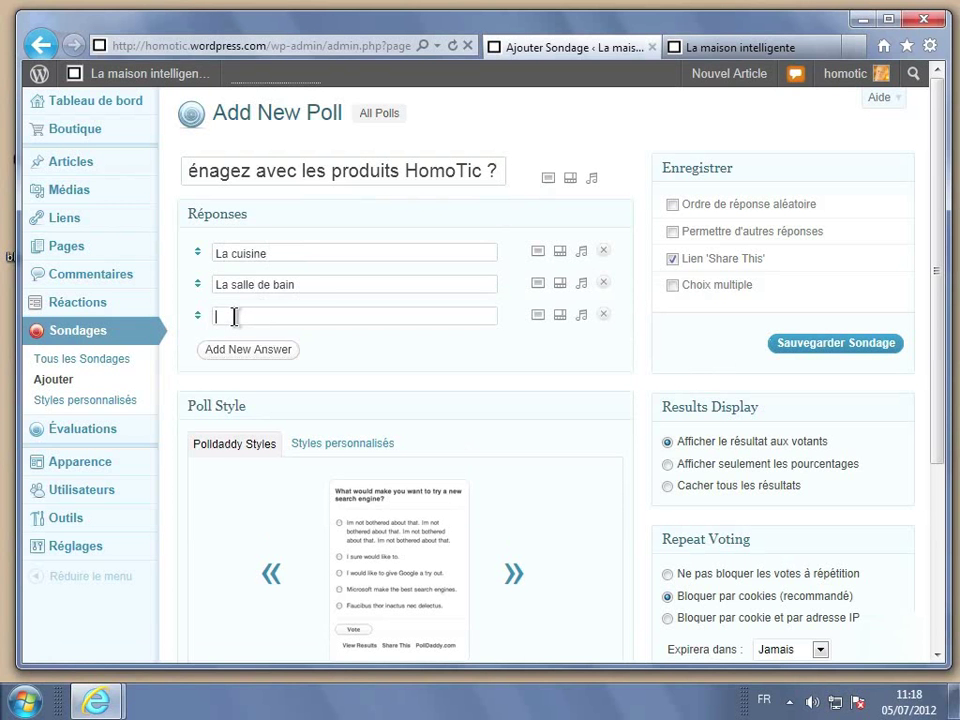
{"action": "type", "text": "Toutes pièces"}
Step: Allow multiple choice with 2 choices and save the poll
{"action": "left_click", "coordinate": [688, 286]}
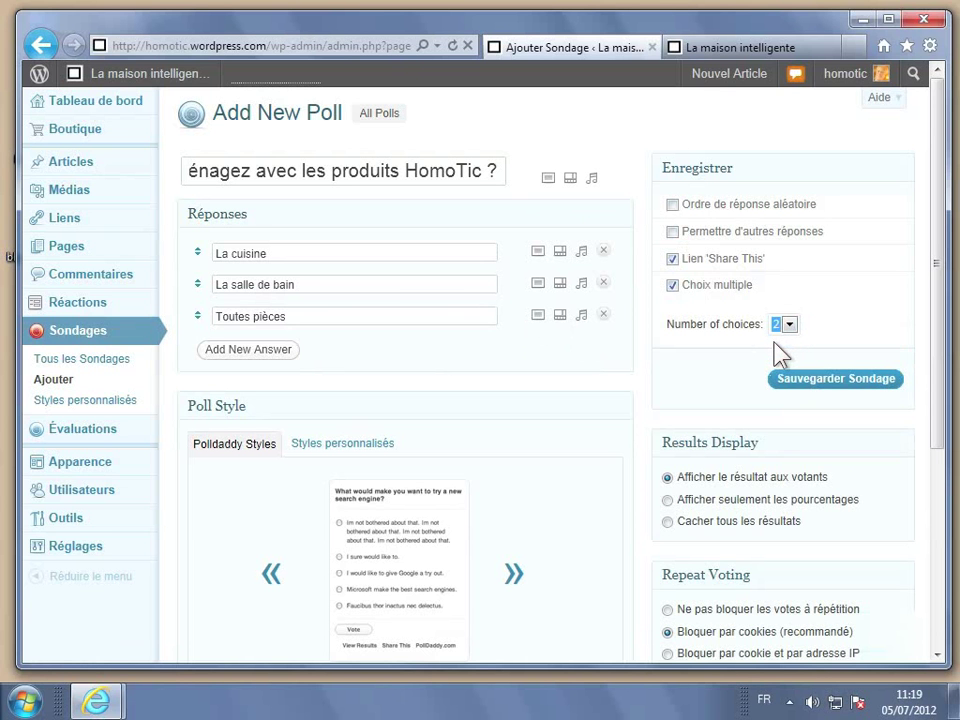
{"action": "left_click", "coordinate": [855, 390]}
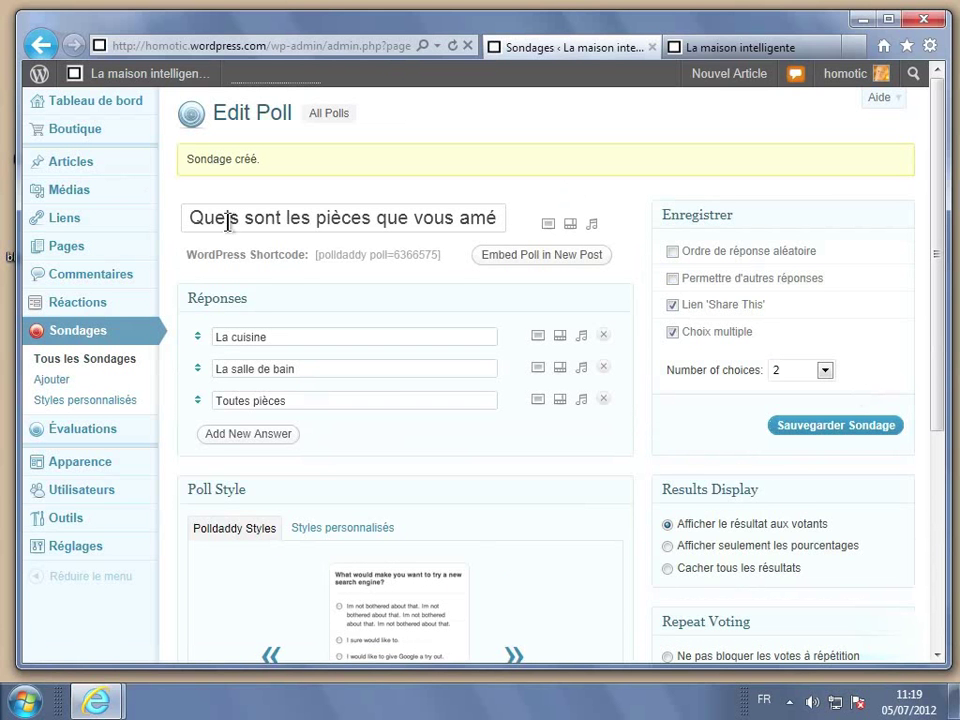
Step: Create a new article and embed the HomoTic rooms poll created 05 Jul 2012 in it
{"action": "mouse_move", "coordinate": [65, 175]}
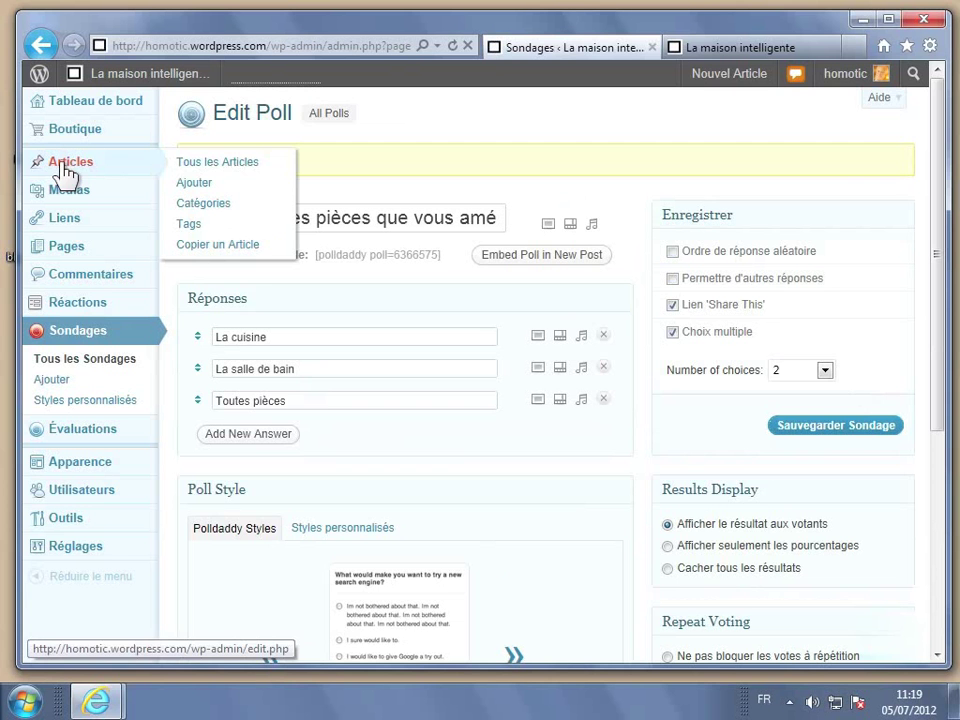
{"action": "left_click", "coordinate": [199, 186]}
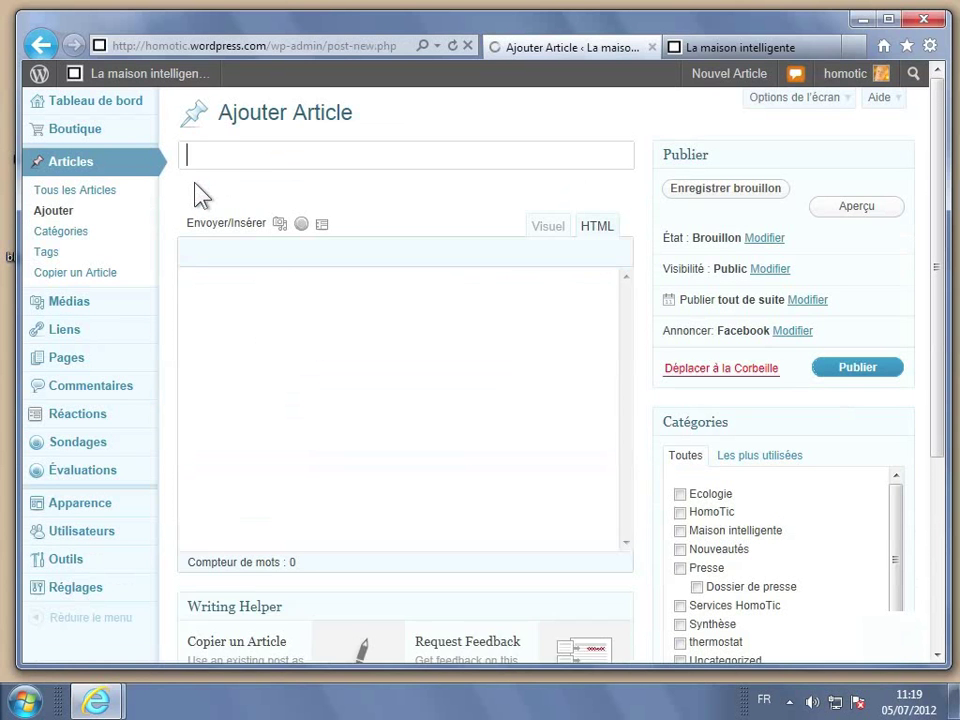
{"action": "left_click", "coordinate": [301, 224]}
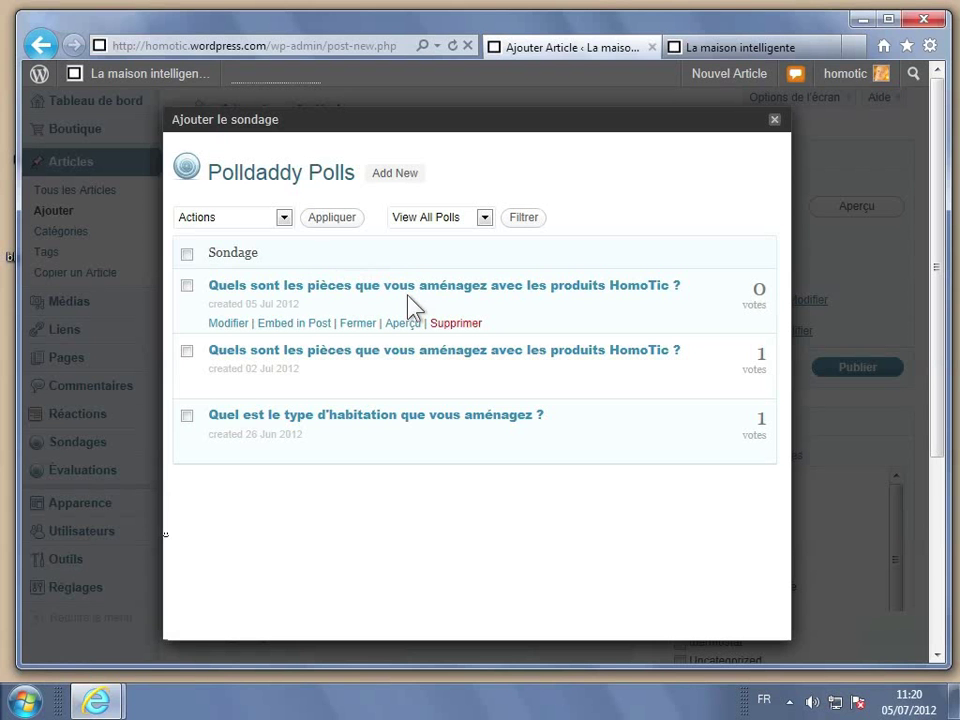
{"action": "left_click", "coordinate": [186, 287]}
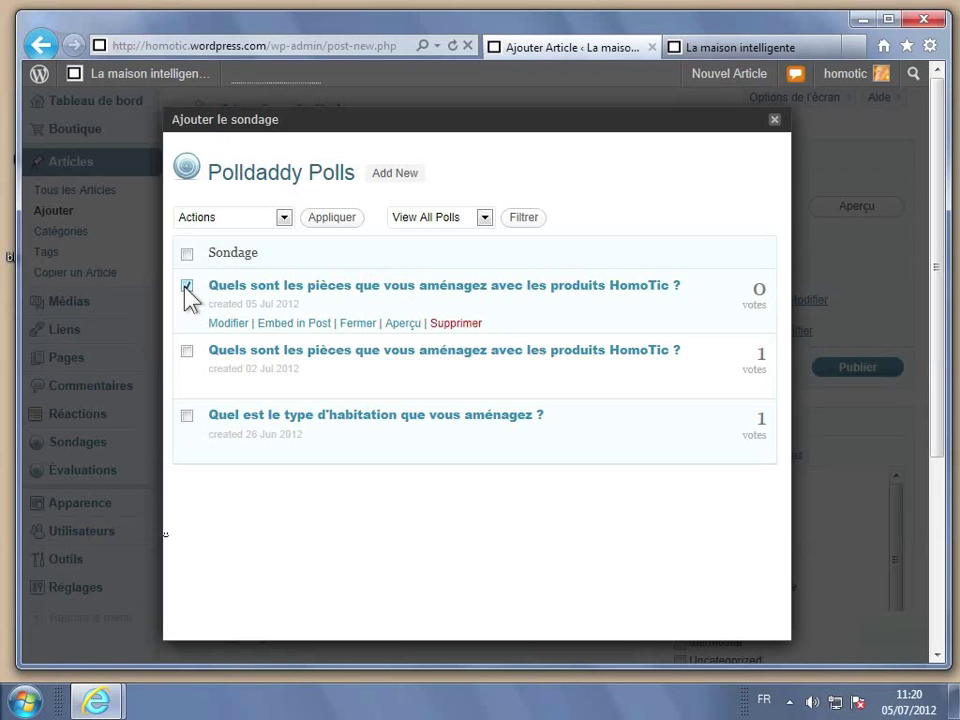
{"action": "left_click", "coordinate": [293, 323]}
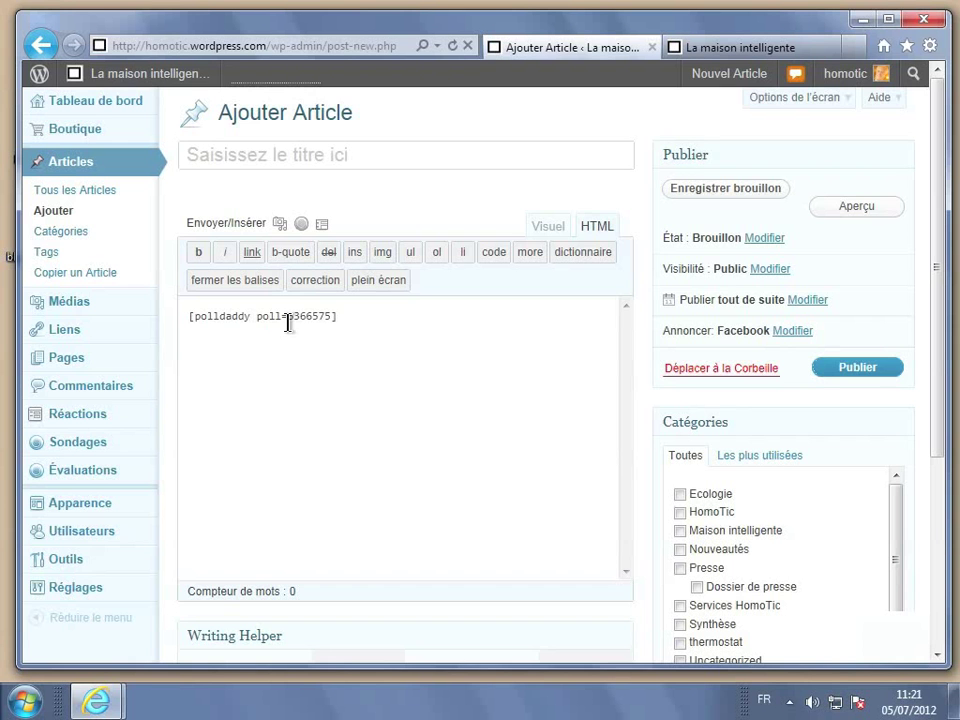
Step: Title the article "Sondage" and publish it
{"action": "left_click", "coordinate": [309, 147]}
{"action": "type", "text": "Sondage"}
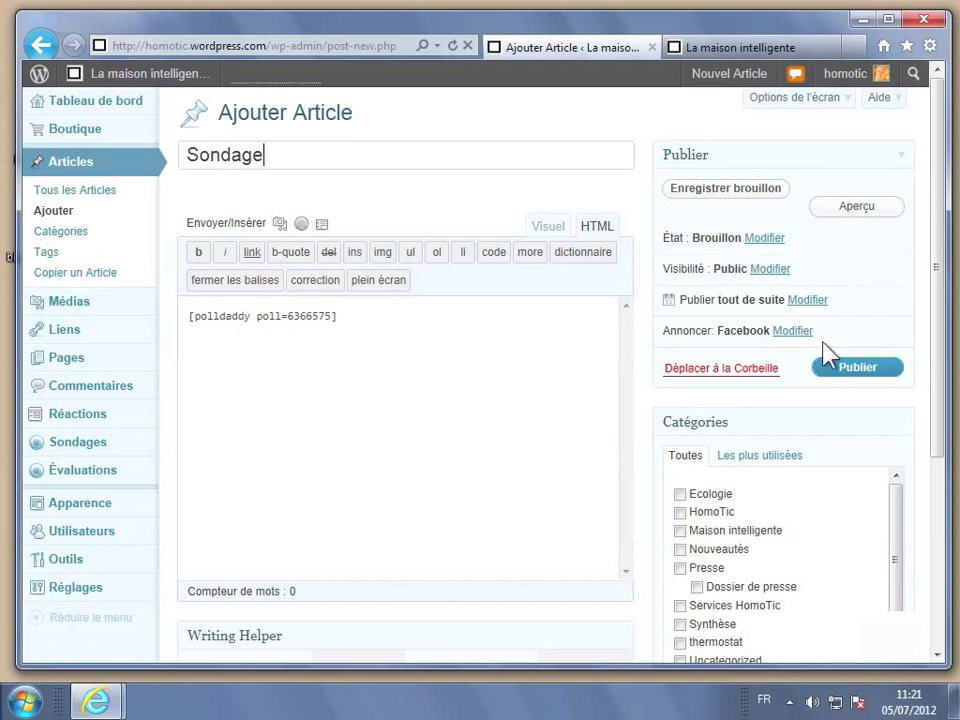
{"action": "left_click", "coordinate": [829, 368]}
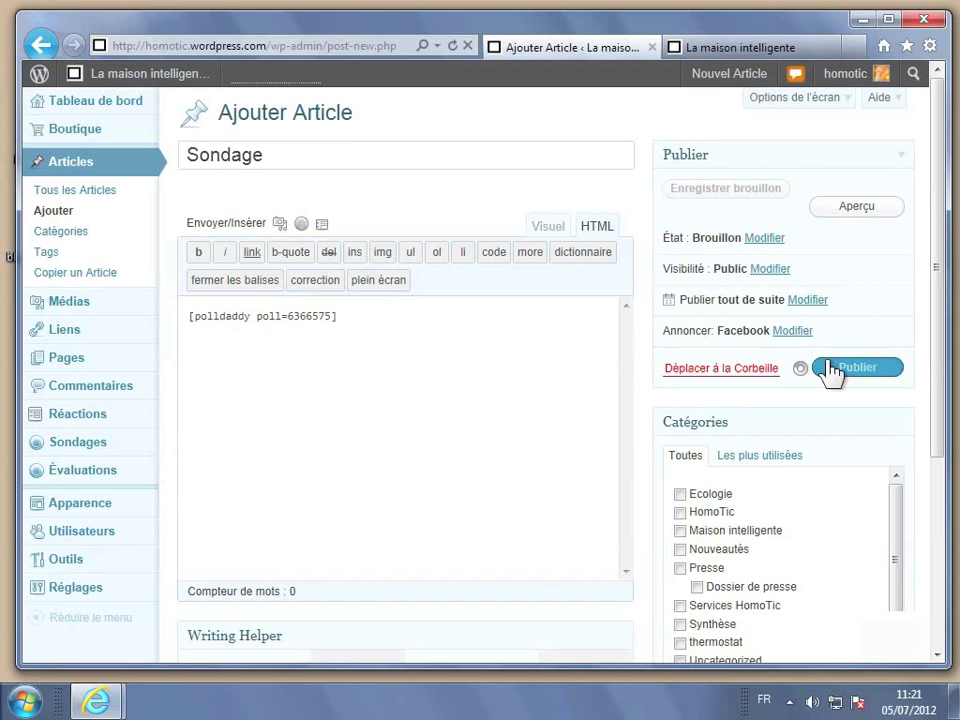
Step: Refresh the public blog and vote for "La cuisine" and "La salle de bain" in the Sondage article's poll
{"action": "left_click", "coordinate": [745, 47]}
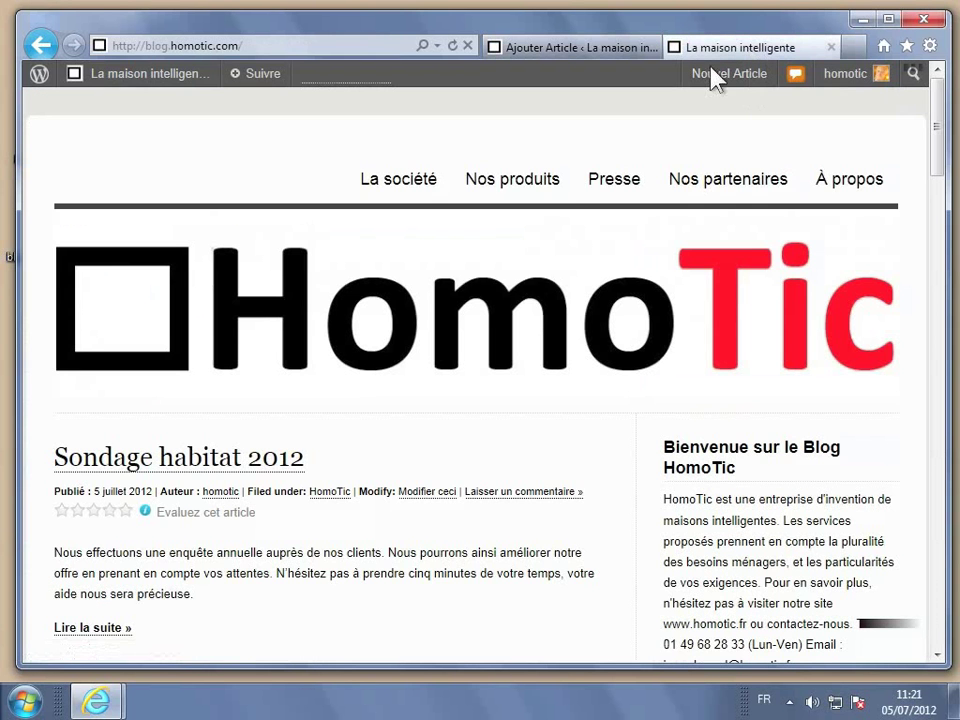
{"action": "mouse_move", "coordinate": [542, 200]}
{"action": "key", "text": "F5"}
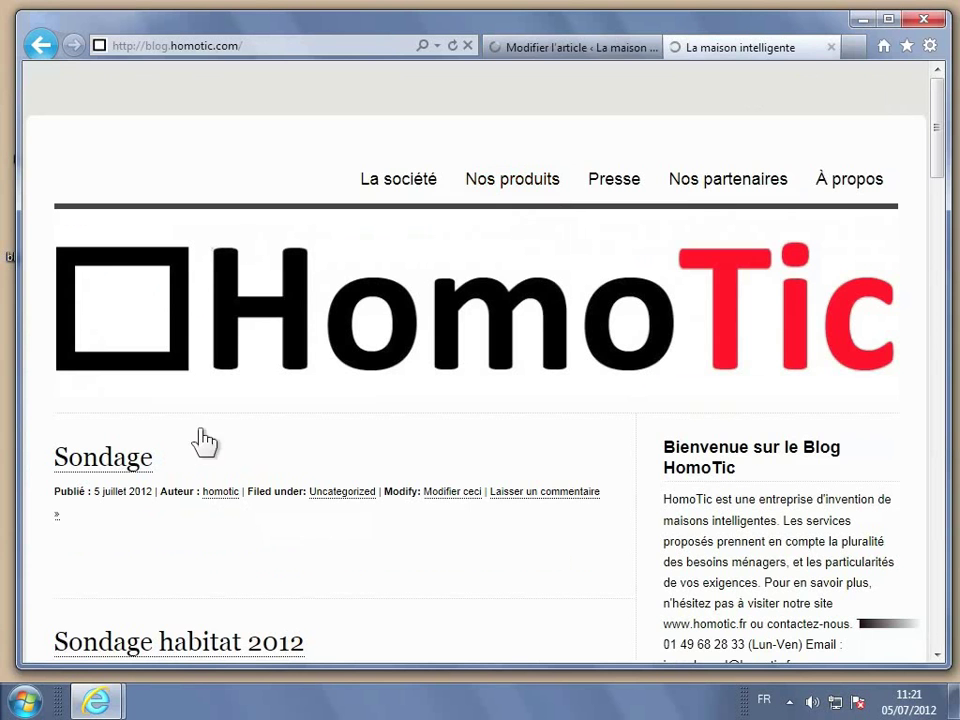
{"action": "scroll", "coordinate": [176, 460], "scroll_direction": "down", "scroll_amount": 4}
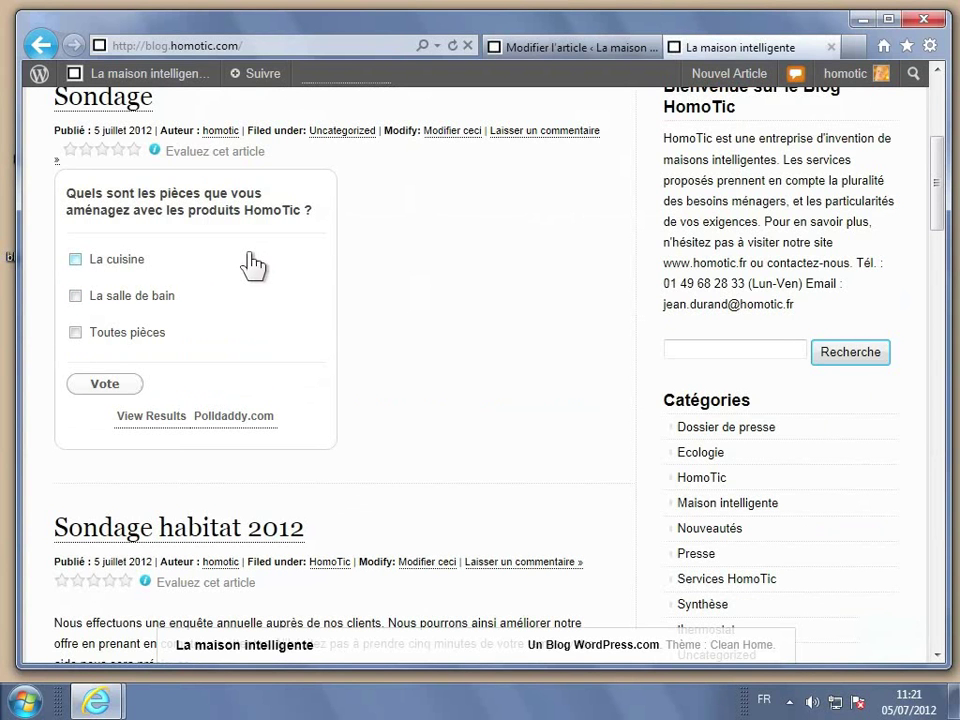
{"action": "left_click", "coordinate": [75, 259]}
{"action": "left_click", "coordinate": [75, 296]}
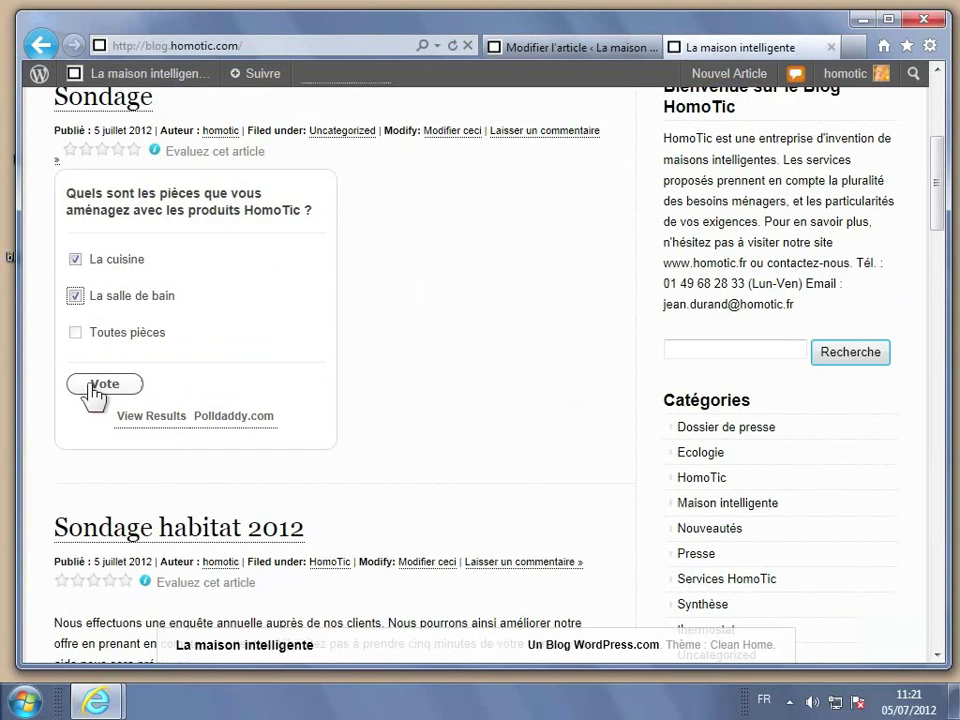
{"action": "left_click", "coordinate": [92, 386]}
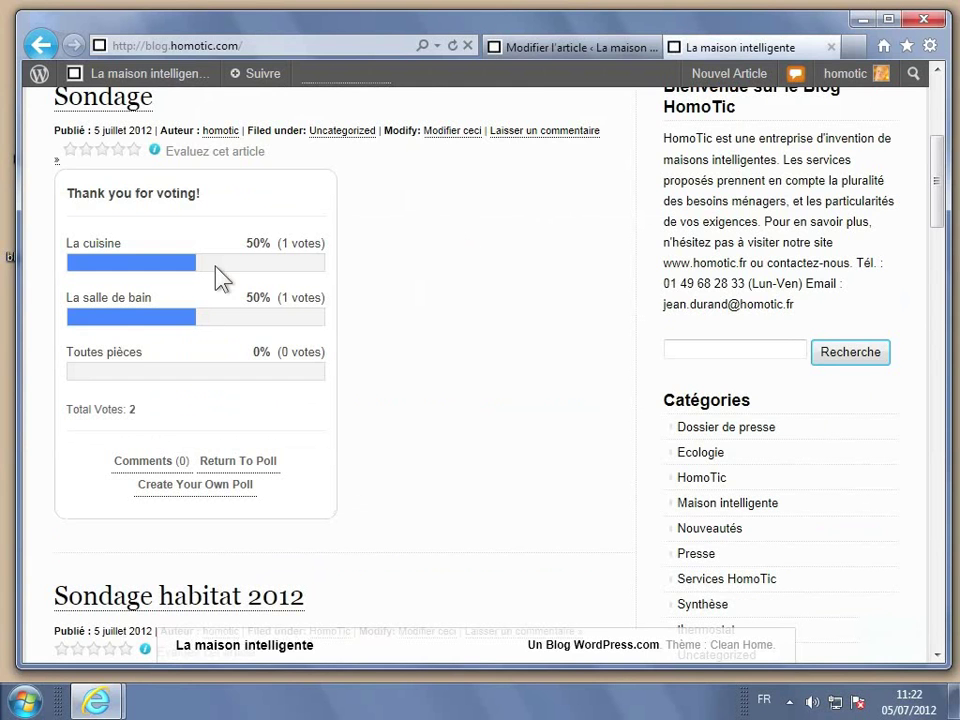
Step: Return to the blog's administration dashboard and open the list of all polls
{"action": "left_click", "coordinate": [540, 48]}
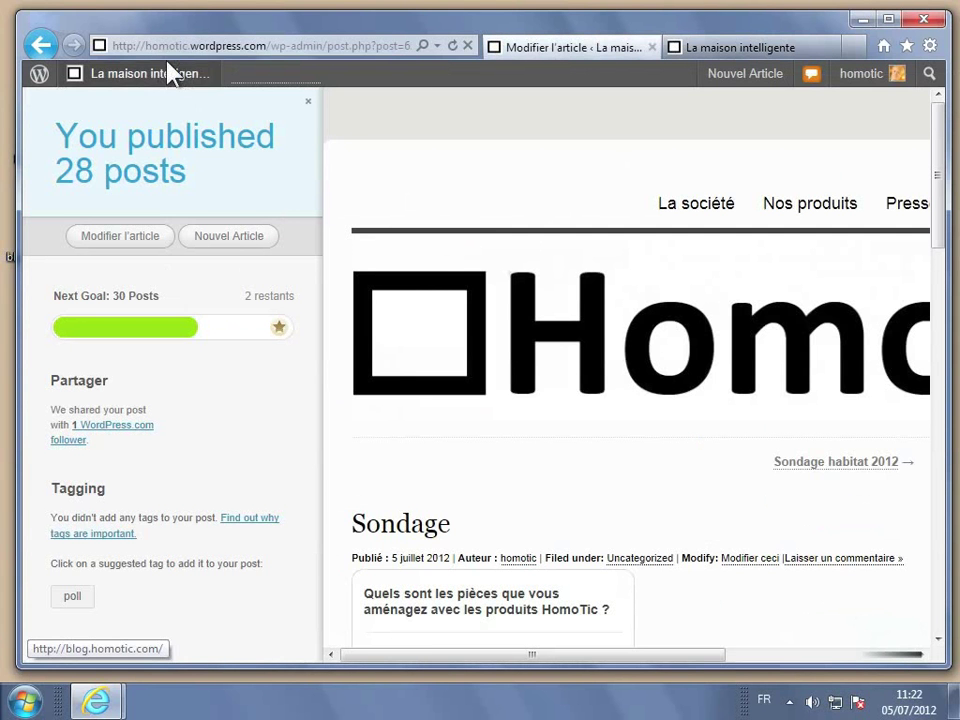
{"action": "mouse_move", "coordinate": [172, 72]}
{"action": "left_click", "coordinate": [150, 110]}
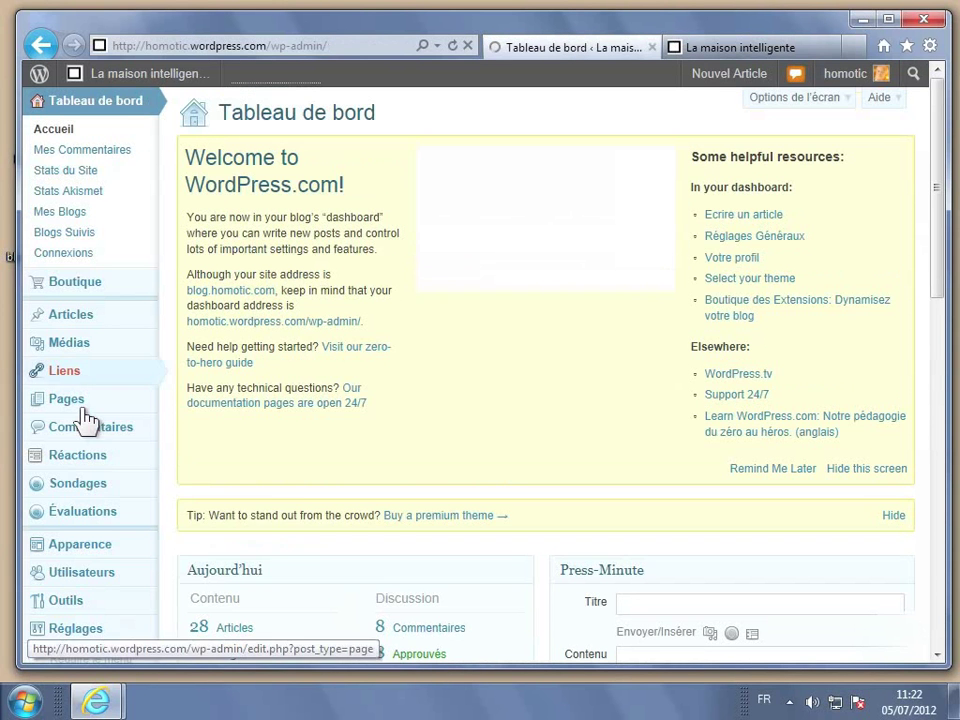
{"action": "mouse_move", "coordinate": [80, 485]}
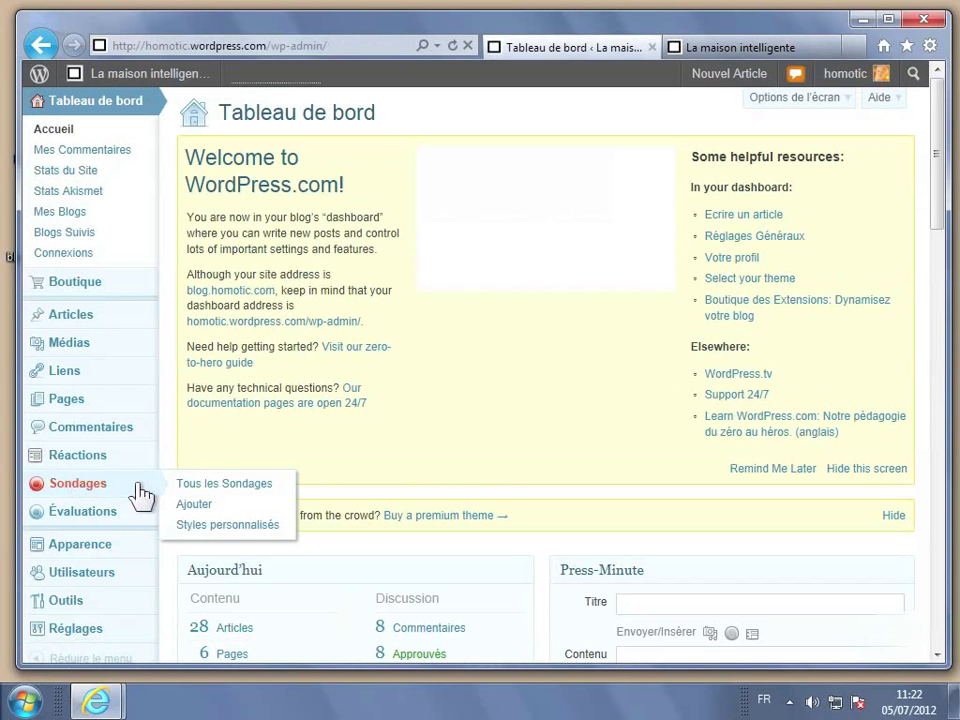
{"action": "left_click", "coordinate": [210, 490]}
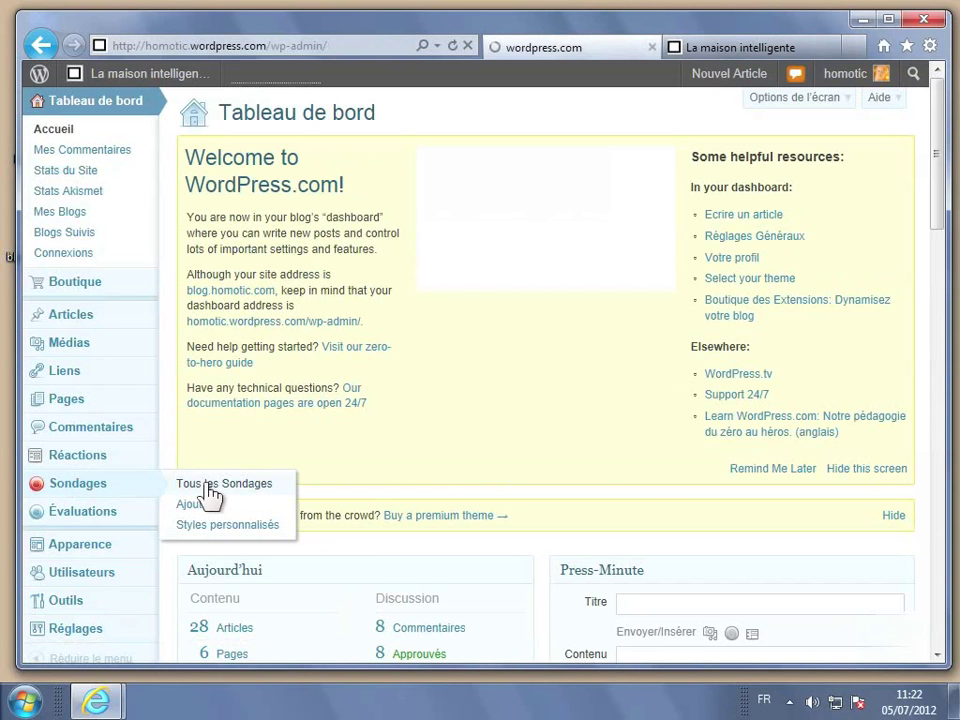